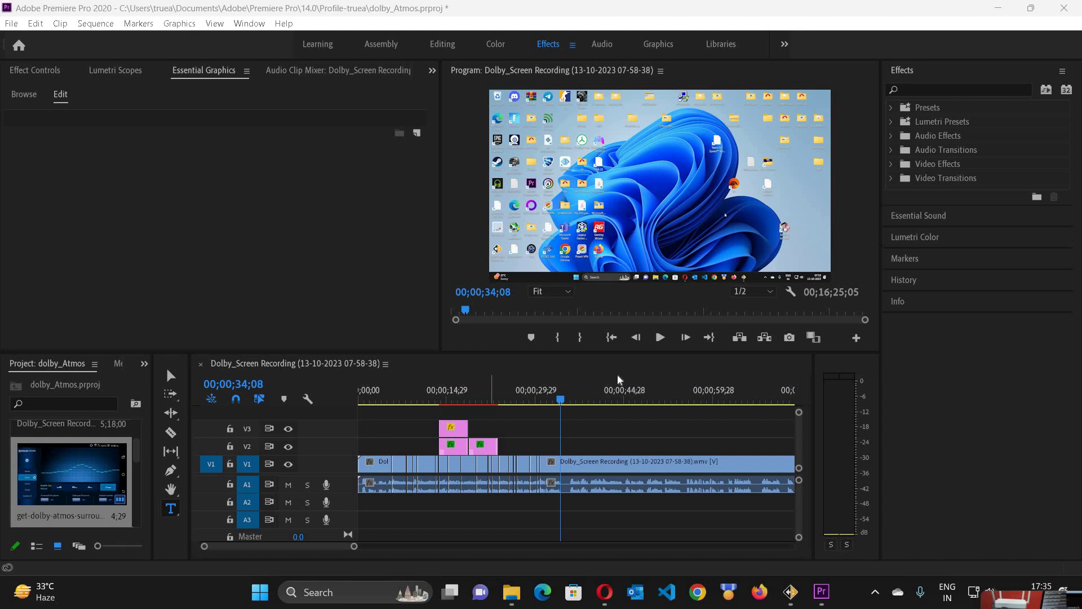
- Shuttle the sequence backward and forward around 33–34 seconds, pausing at 34;18
{"action": "left_click", "coordinate": [558, 373]}
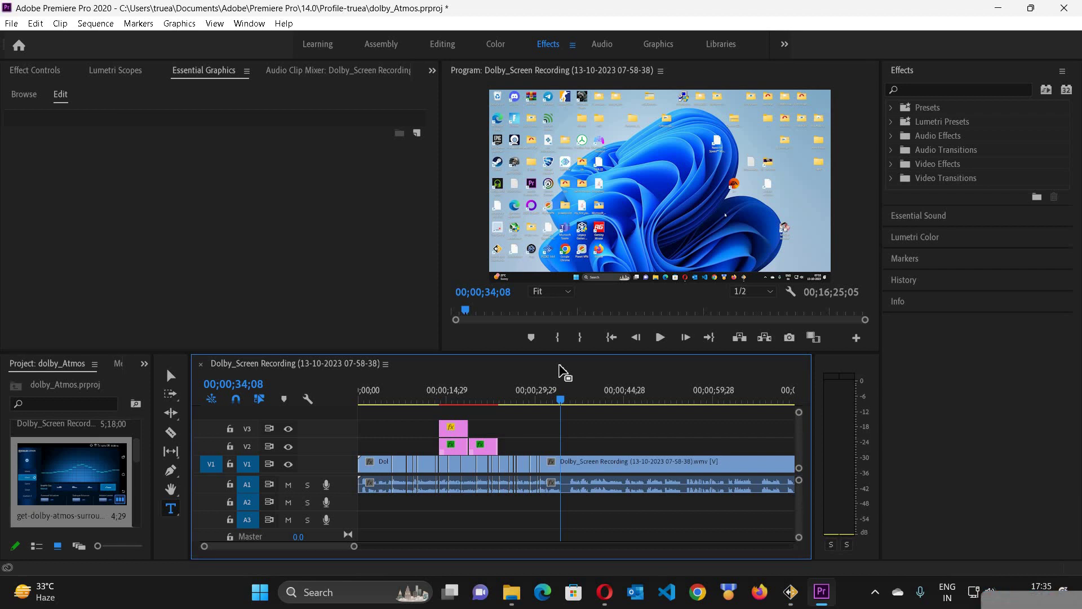
{"action": "key", "text": "j"}
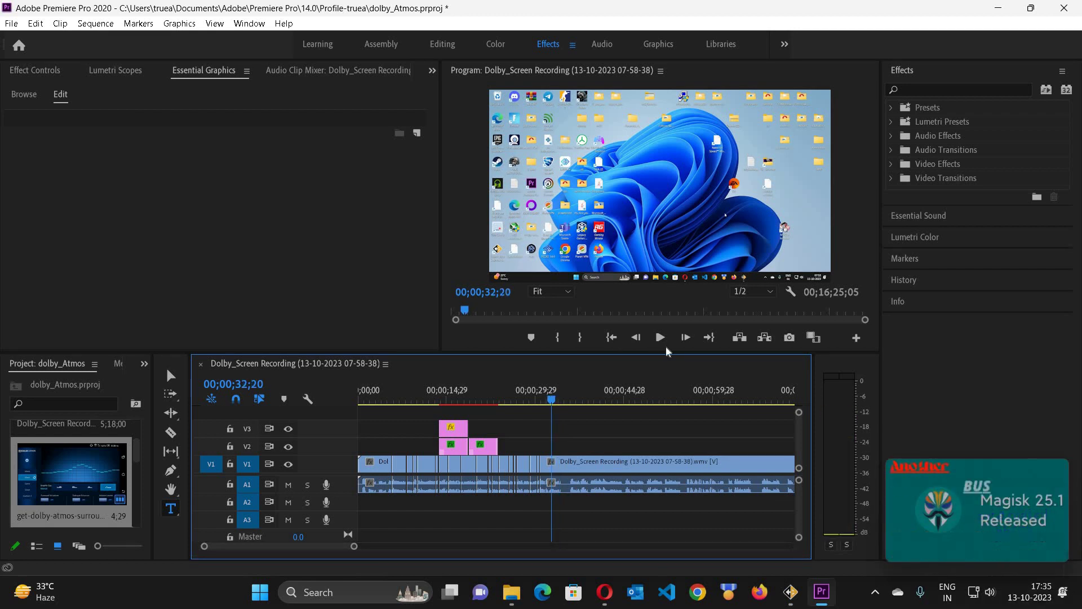
{"action": "key", "text": "space"}
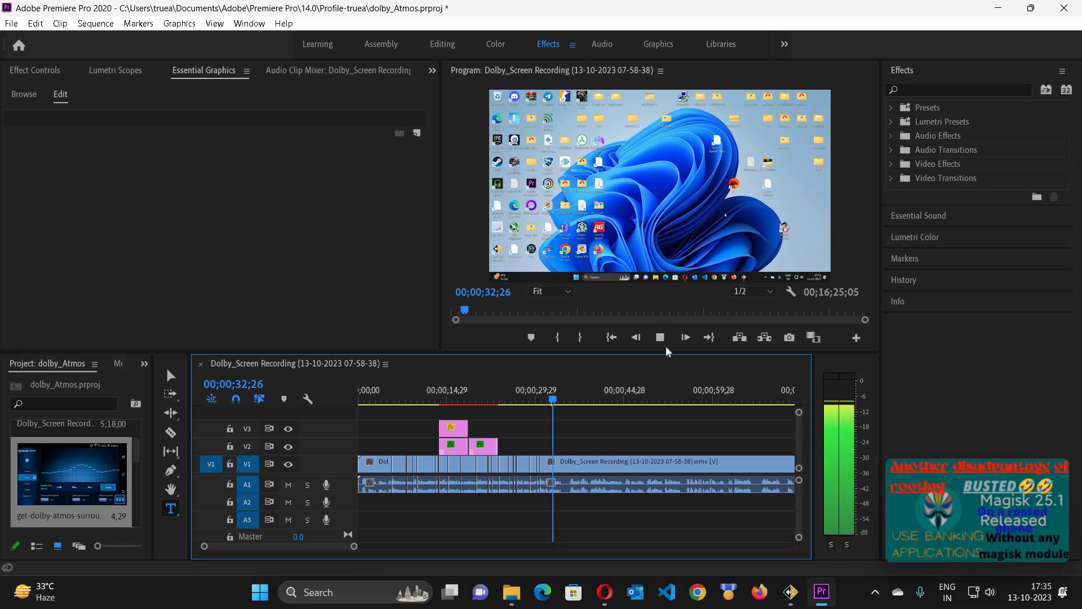
{"action": "key", "text": "space"}
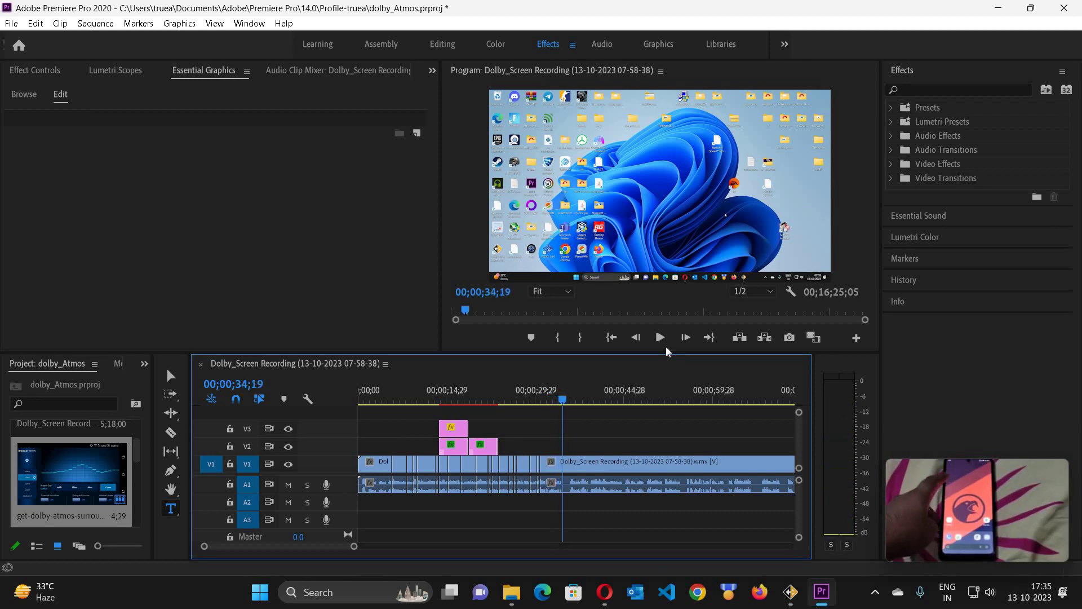
{"action": "key", "text": "j"}
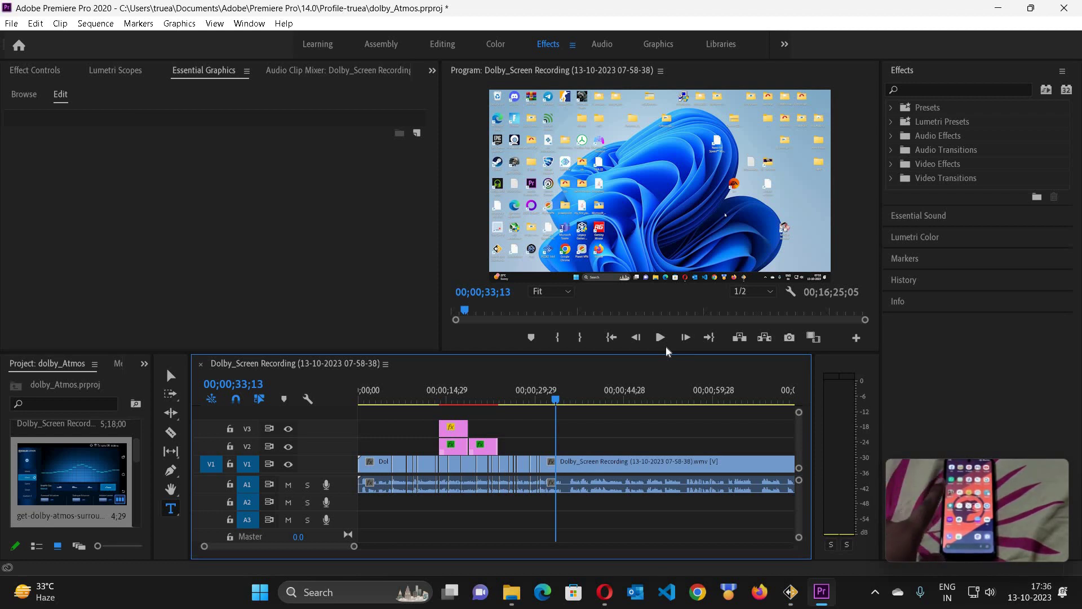
- Play from 33;13 and stop near 34;15 to fix the voiceover start point
{"action": "key", "text": "space"}
{"action": "key", "text": "space"}
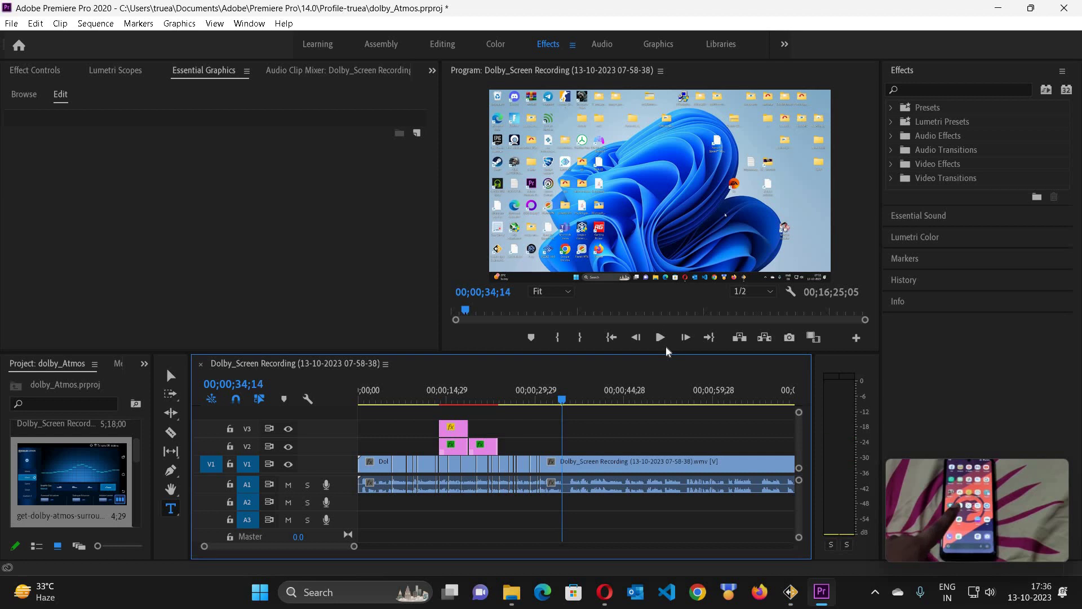
{"action": "key", "text": "space"}
{"action": "key", "text": "space"}
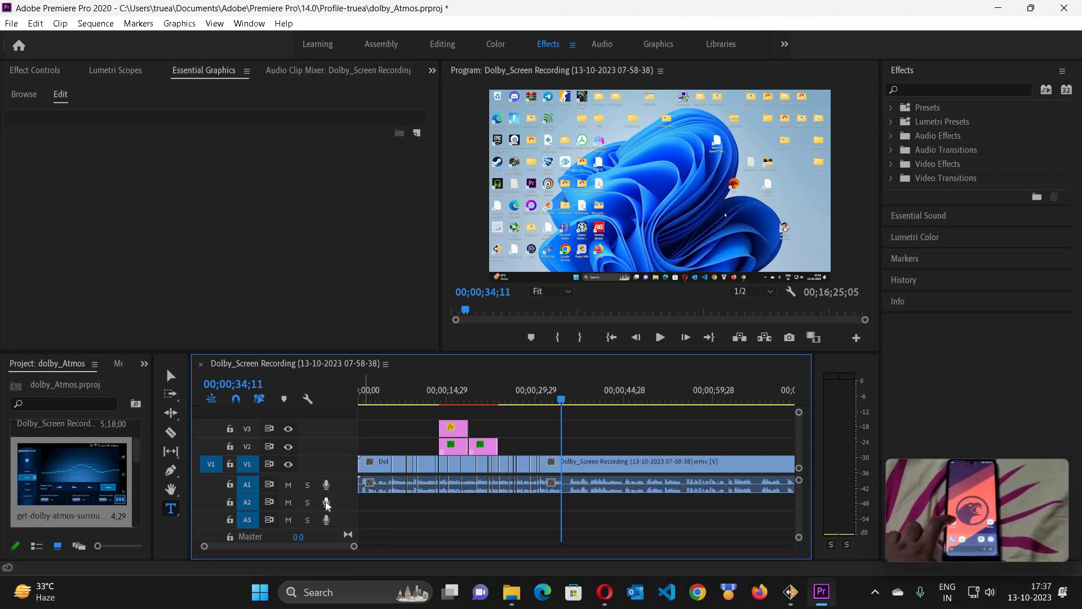
- Record a brief voiceover on A2, then play back from 32;01 to hear it
{"action": "left_click", "coordinate": [326, 502]}
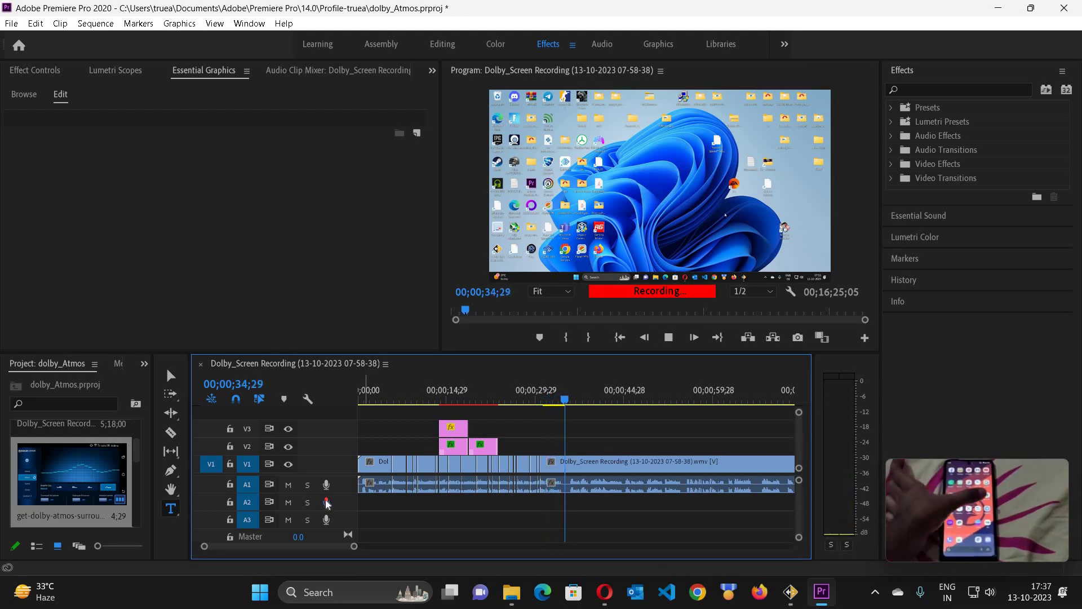
{"action": "left_click", "coordinate": [327, 502]}
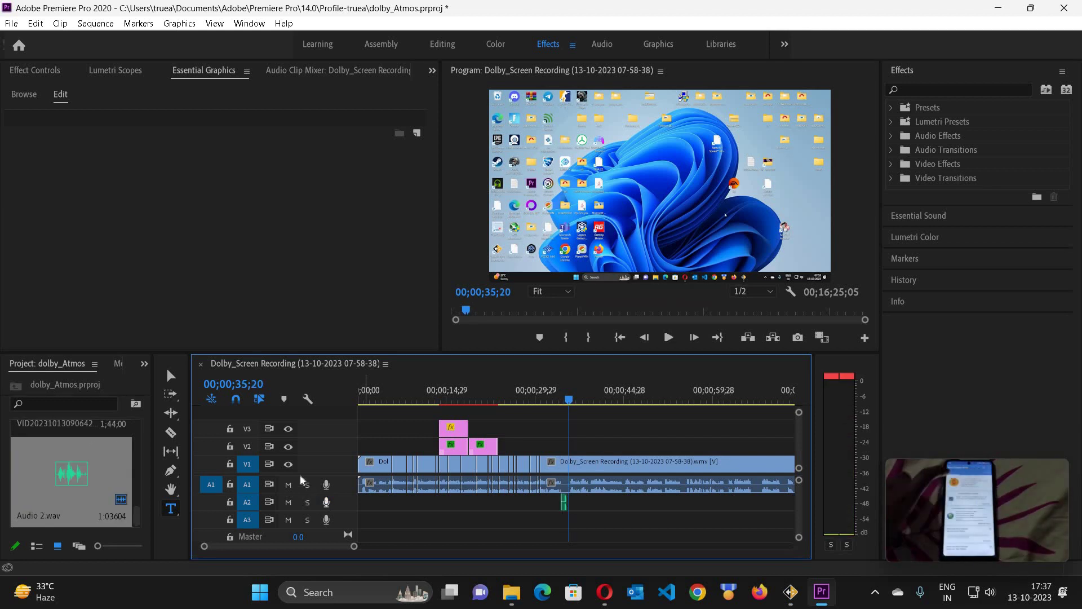
{"action": "left_click", "coordinate": [548, 402]}
{"action": "key", "text": "space"}
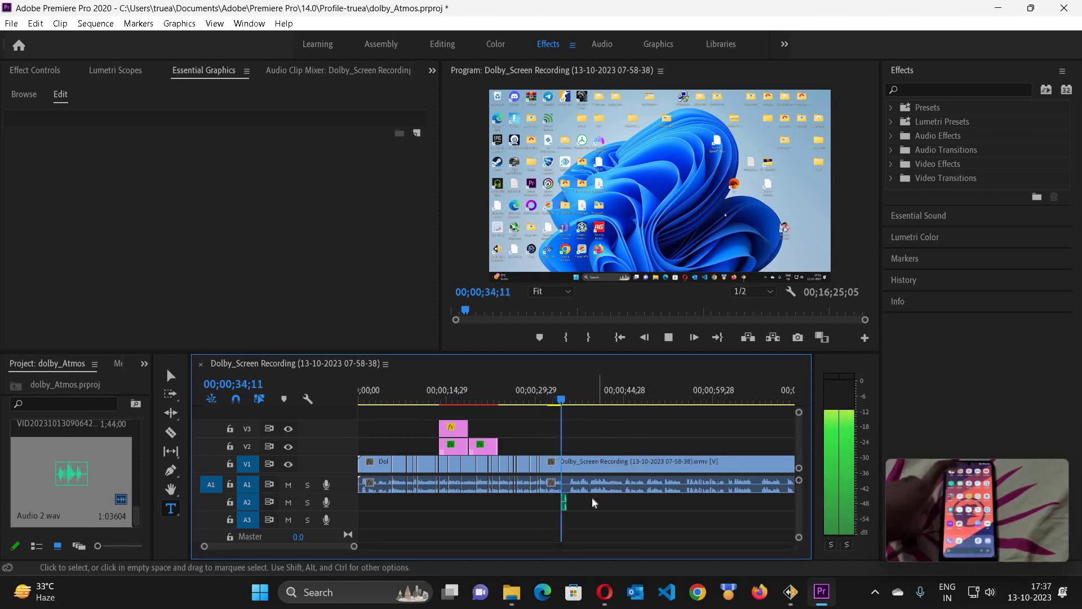
- Stop playback once the Audio 2.wav voiceover has finished playing
{"action": "key", "text": "space"}
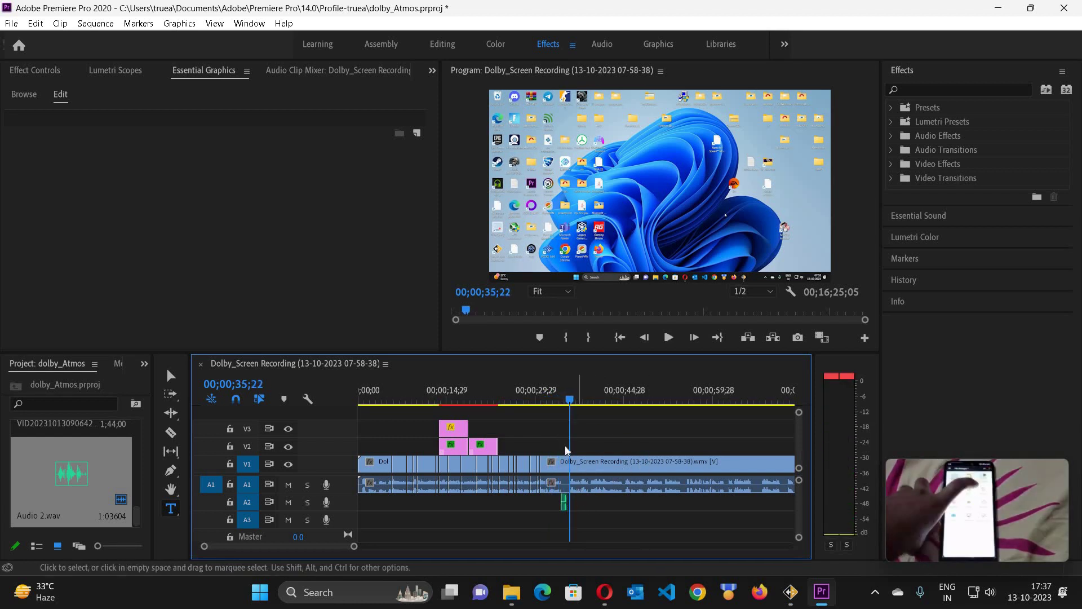